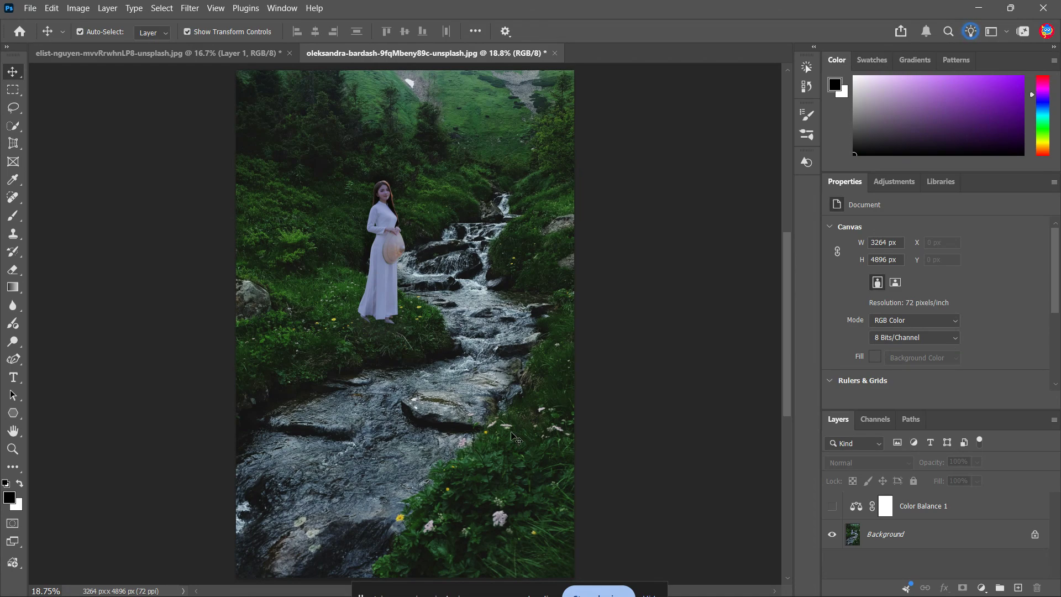
Place the image Texturelabs_Atmosphere_159M.jpg from the Pictures folder as an embedded object in the stream photo.
click(30, 8)
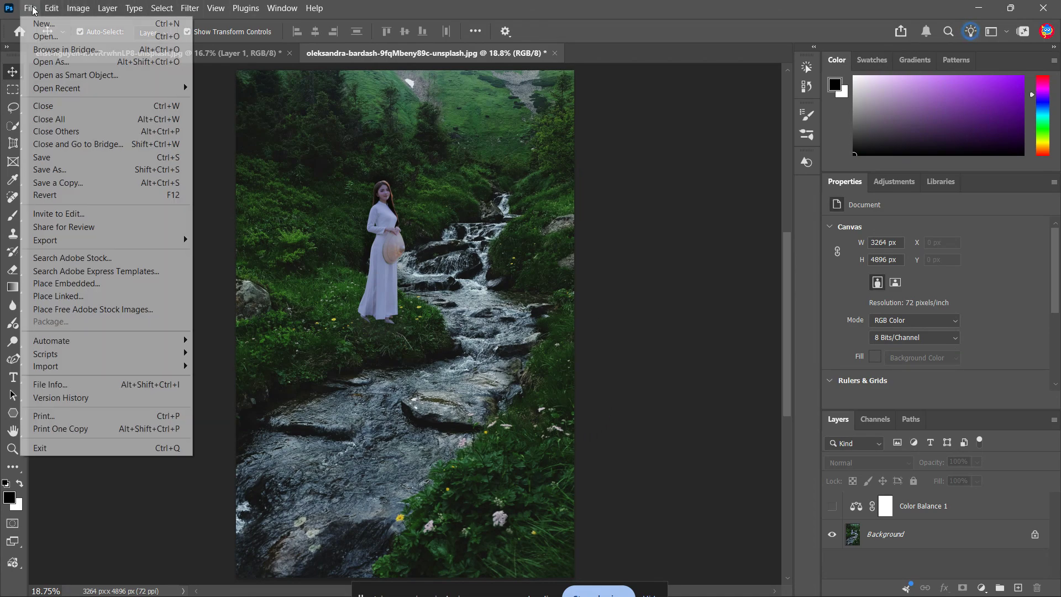
click(118, 289)
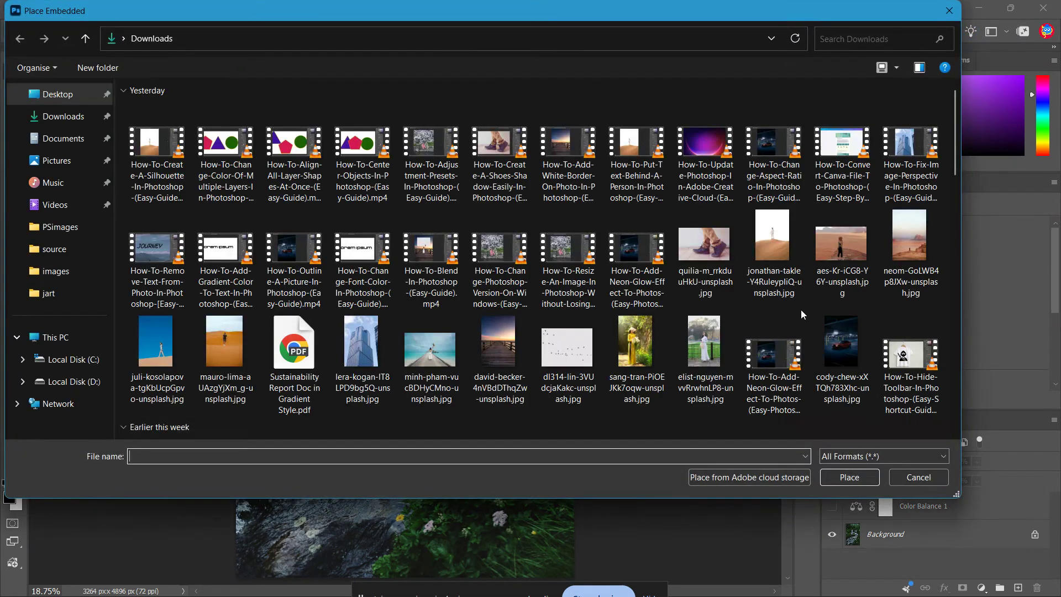
click(74, 210)
click(77, 165)
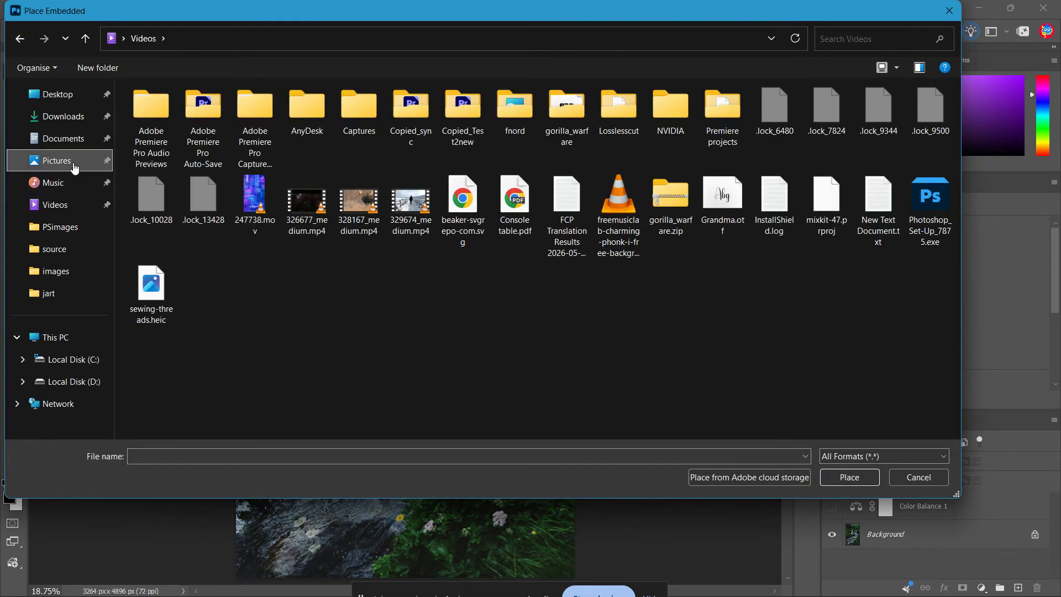
scroll(701, 332, down, 5)
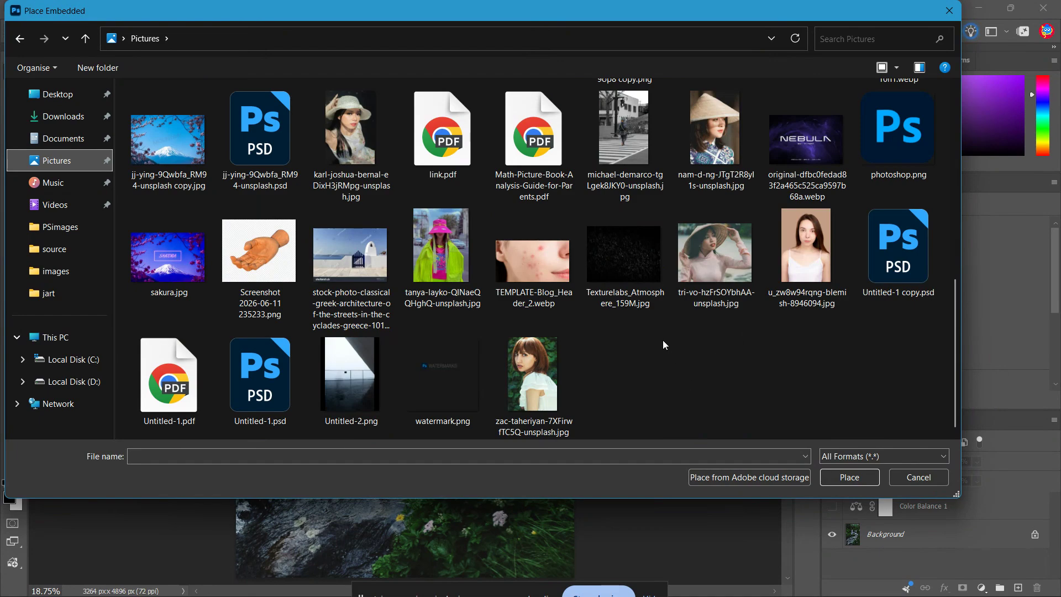
click(617, 270)
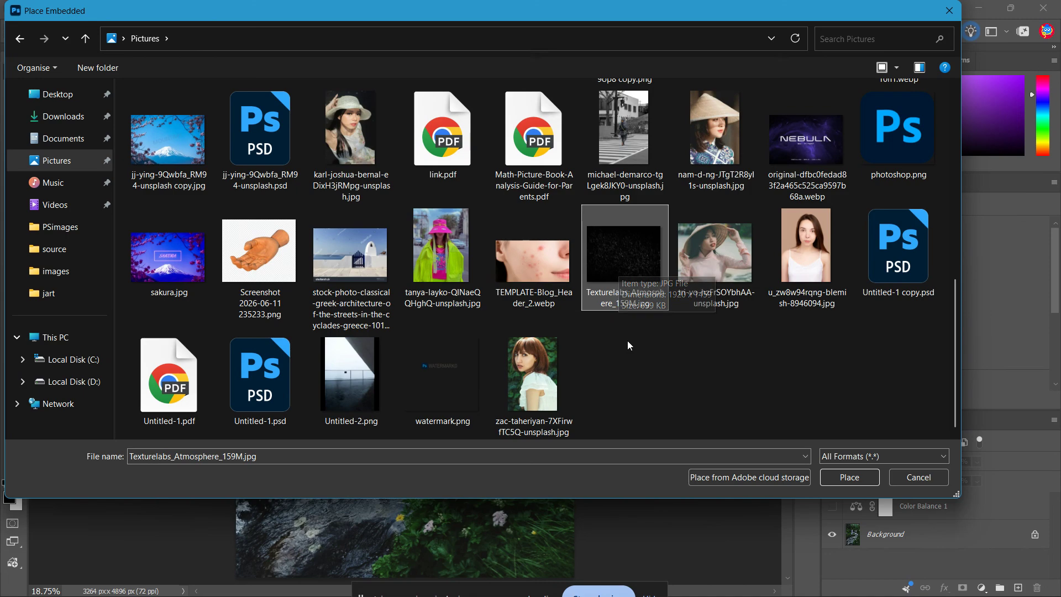
click(849, 477)
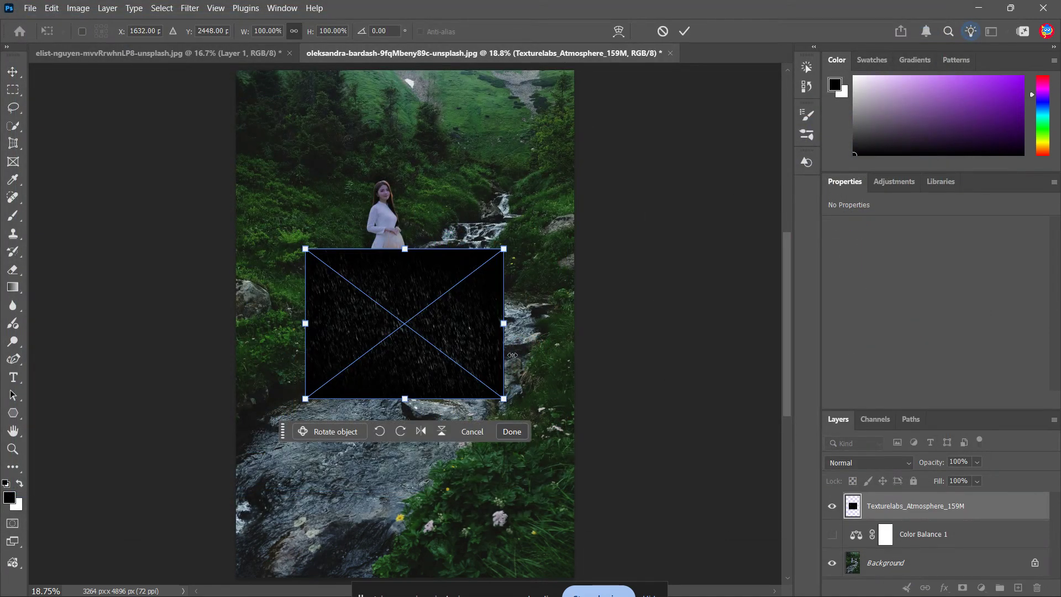
Move the placed rain texture to the canvas's upper-left corner and stretch it non-proportionally to cover the full 3264 x 4896 px canvas.
drag(449, 373, 379, 193)
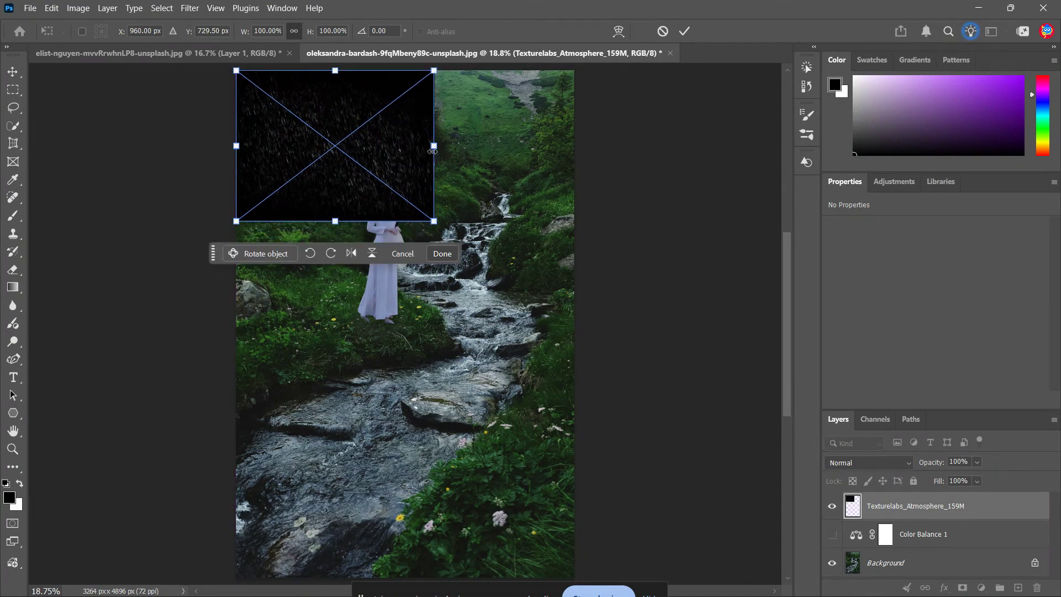
drag(432, 151, 574, 153)
drag(405, 221, 436, 526)
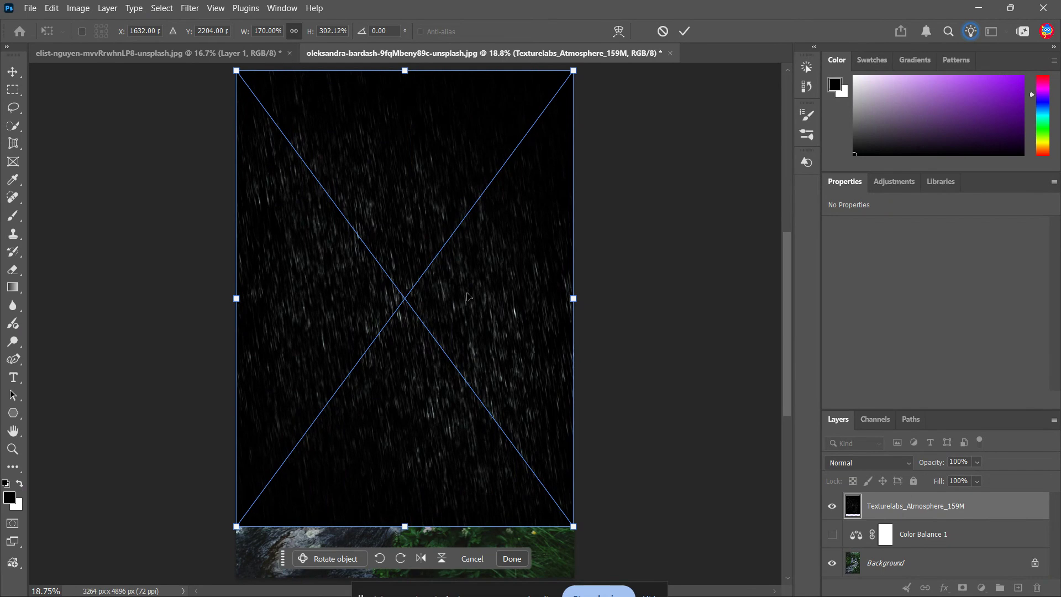
mouse_move(416, 211)
mouse_down()
mouse_move(458, 226)
mouse_move(403, 211)
mouse_move(424, 212)
mouse_move(428, 237)
mouse_move(418, 209)
mouse_up()
drag(405, 527, 405, 578)
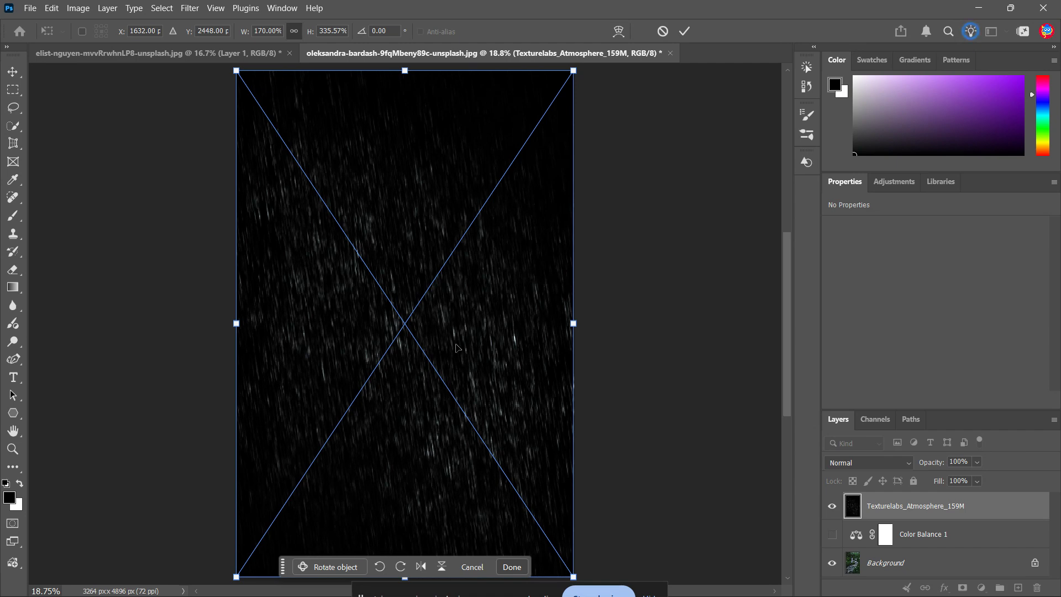
mouse_move(456, 347)
mouse_down()
mouse_move(436, 347)
mouse_move(470, 343)
mouse_move(459, 346)
mouse_up()
key(Return)
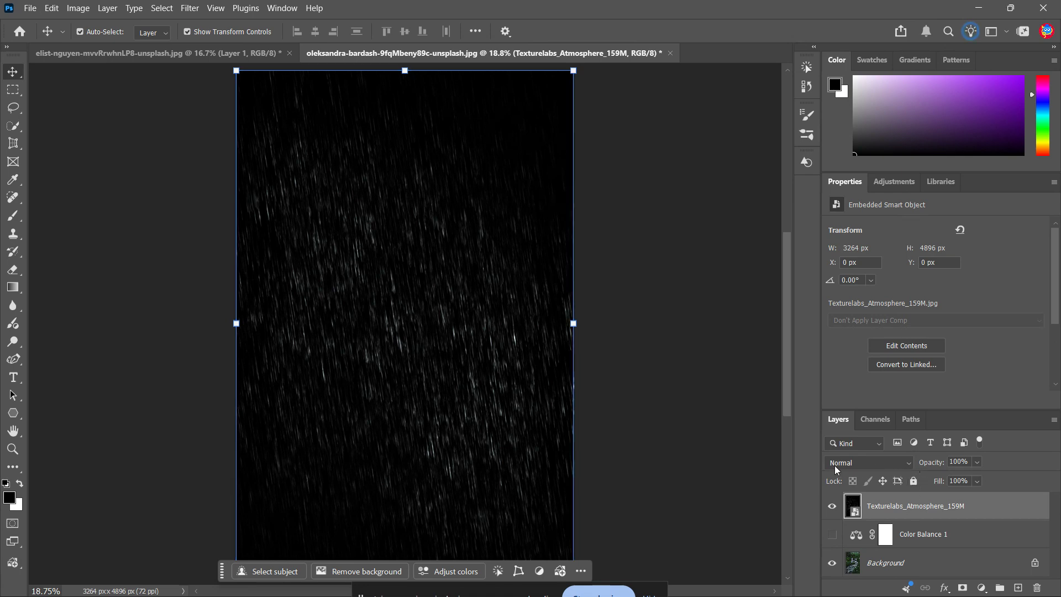
Set the rain texture layer's blend mode to Screen and stretch its upper edge above the canvas to a height of about 5870 px.
click(903, 464)
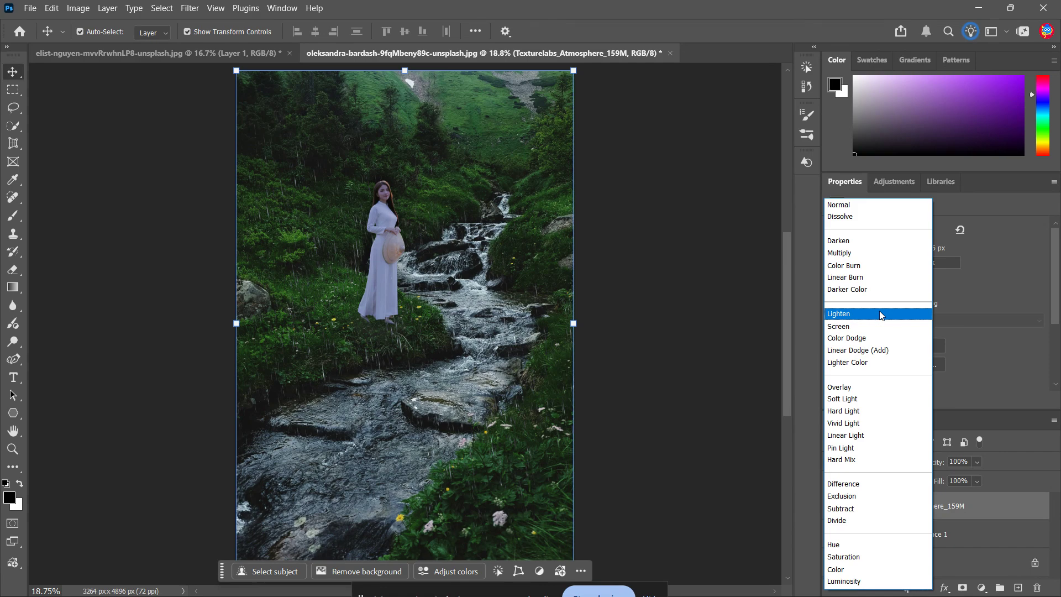
click(877, 327)
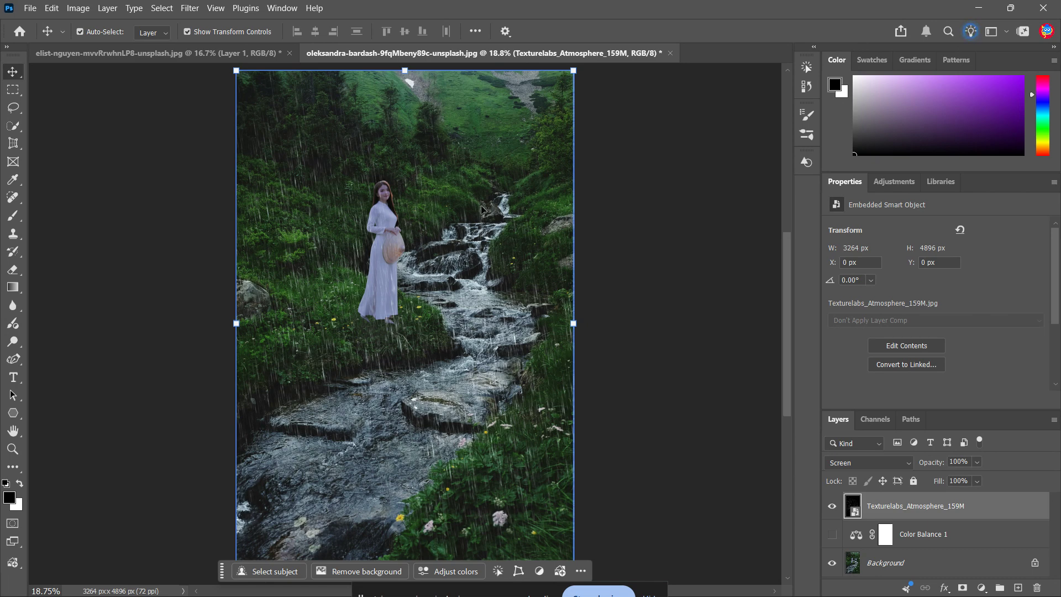
scroll(481, 205, down, 2)
scroll(437, 168, up, 1)
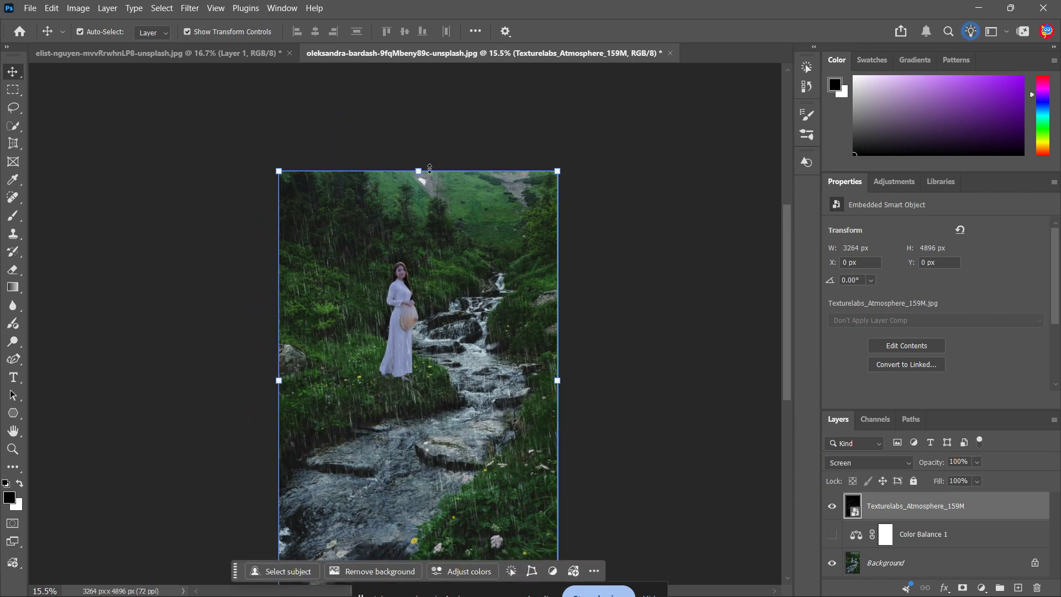
drag(420, 170, 424, 87)
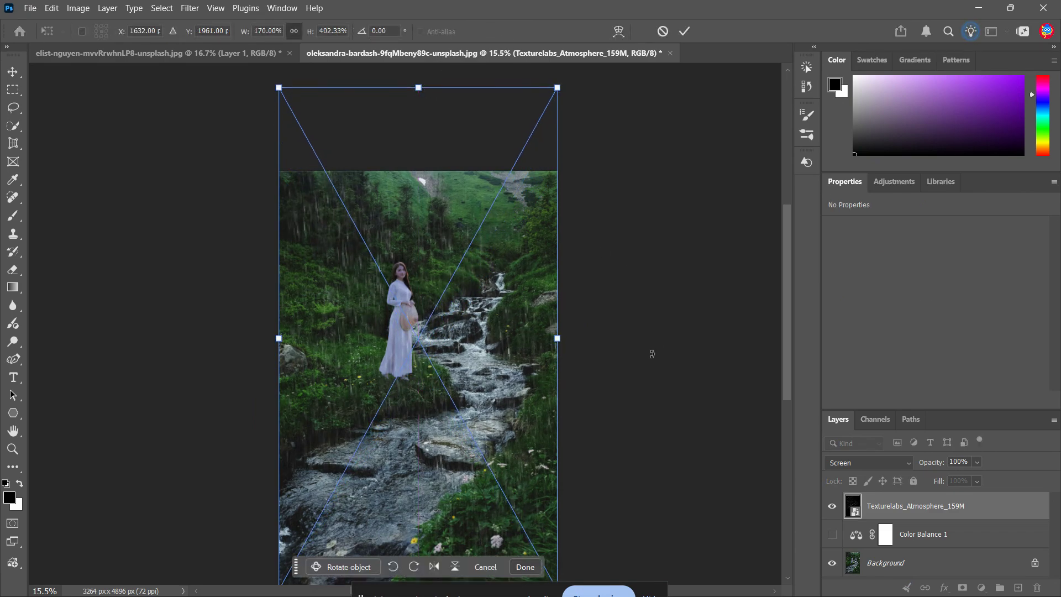
scroll(652, 354, down, 1)
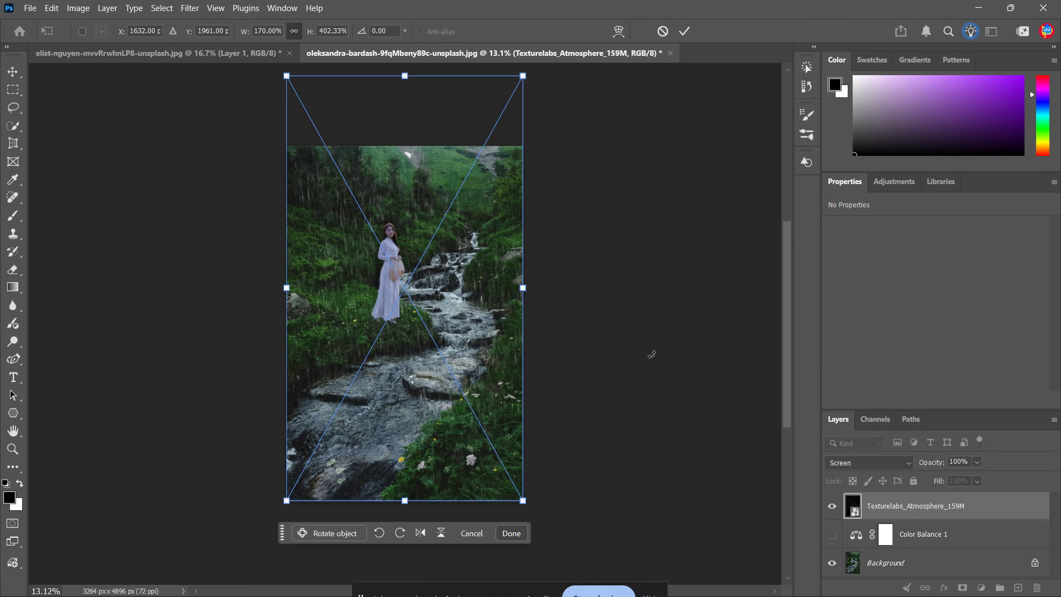
click(514, 532)
key(ctrl)
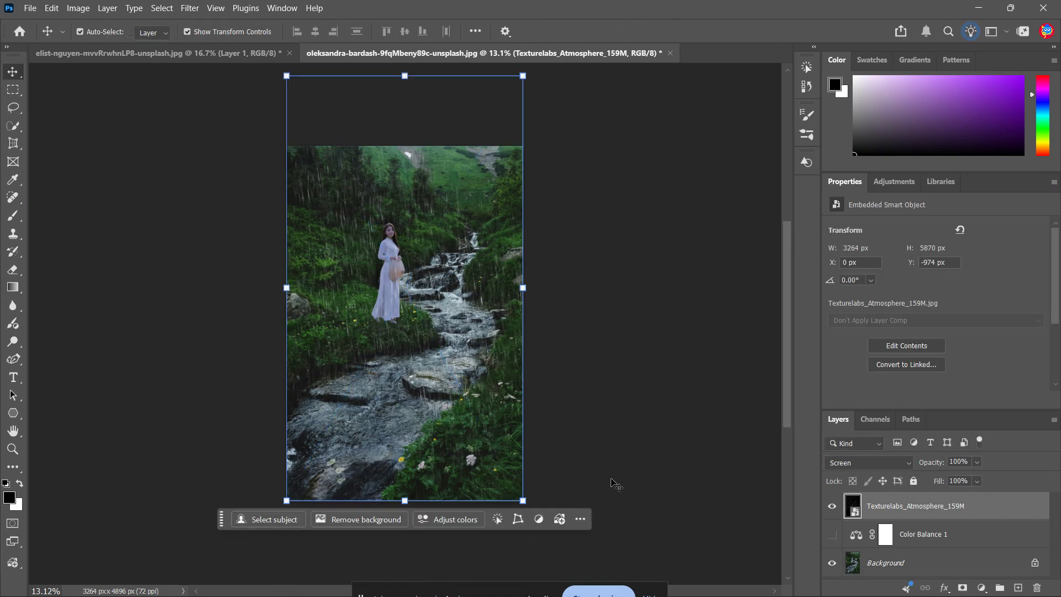
click(640, 485)
Lower the rain texture layer's opacity to 50%.
click(917, 519)
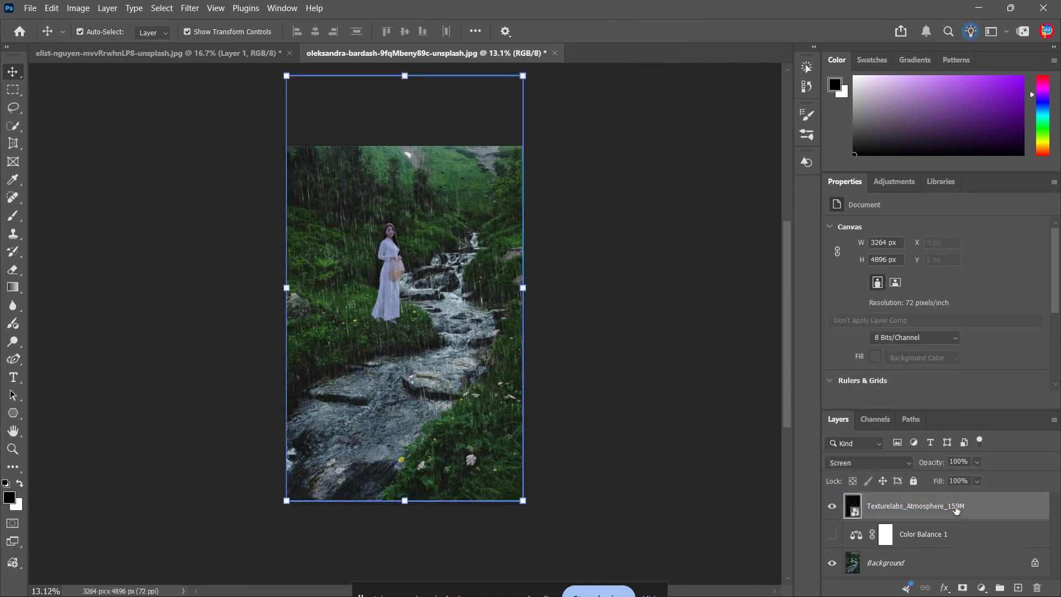
click(977, 462)
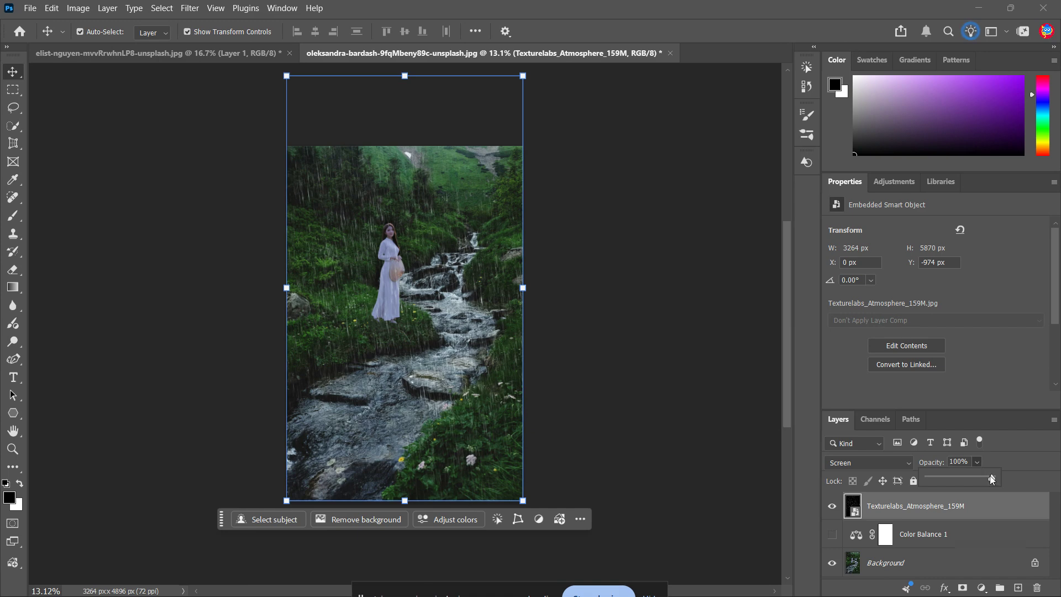
drag(990, 475, 989, 476)
click(670, 385)
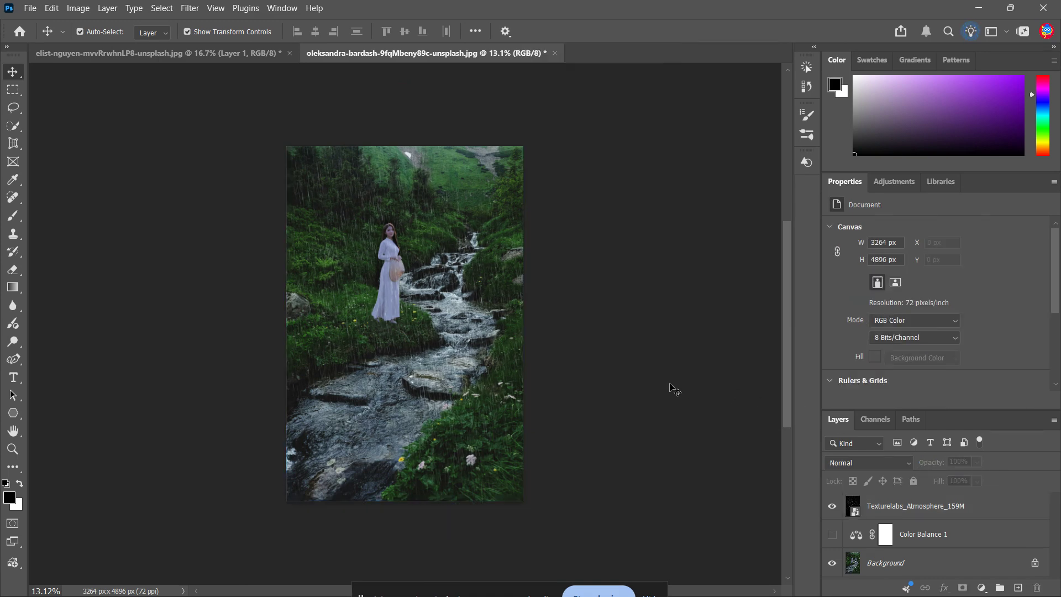
Apply Levels to the rain texture layer, raising the input black point and lowering the input white point while keeping the full output range.
key(ctrl+plus)
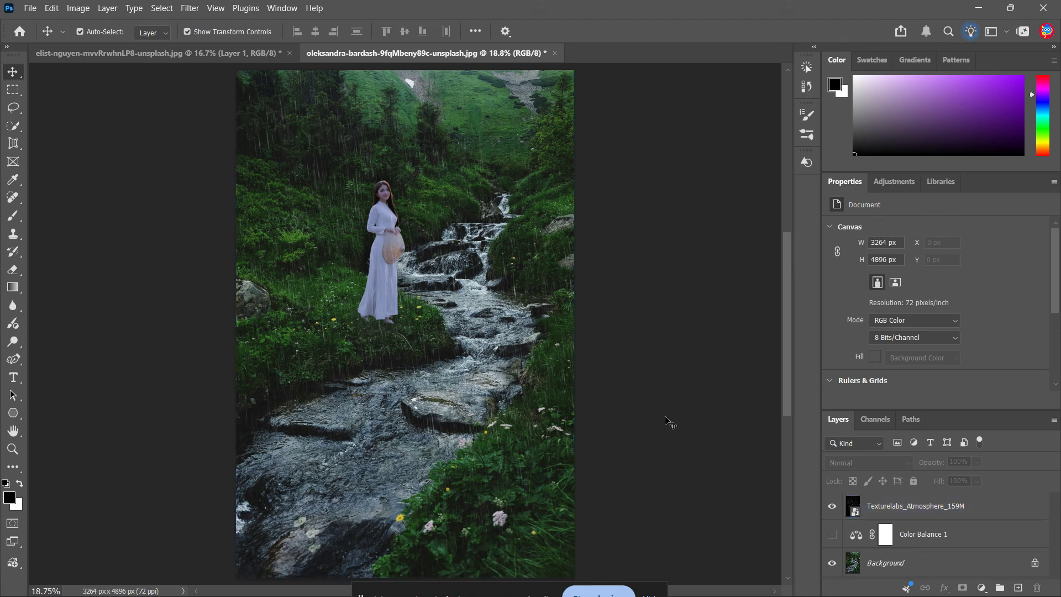
click(964, 507)
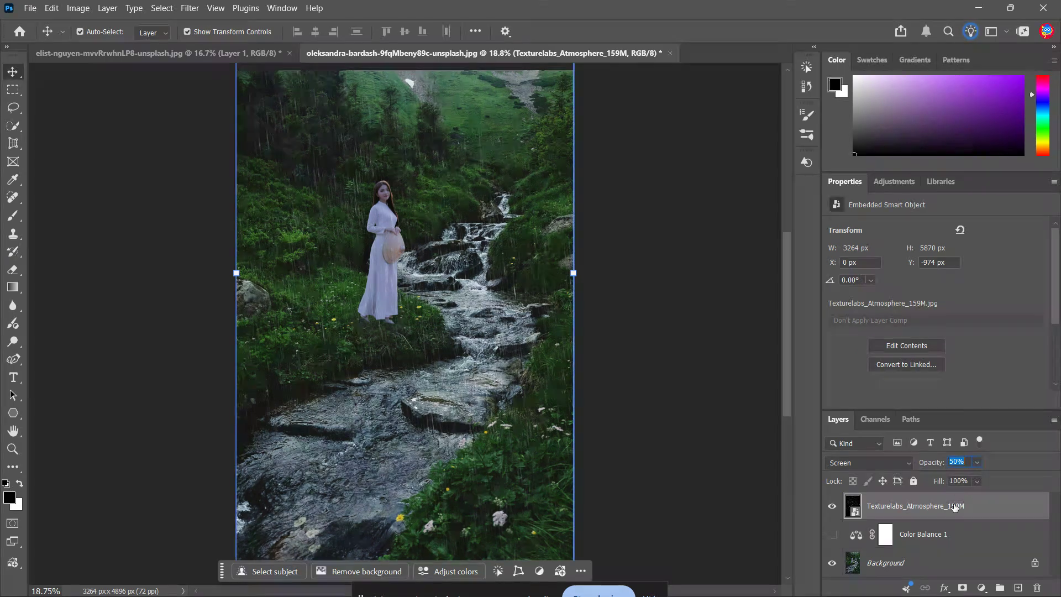
key(ctrl+l)
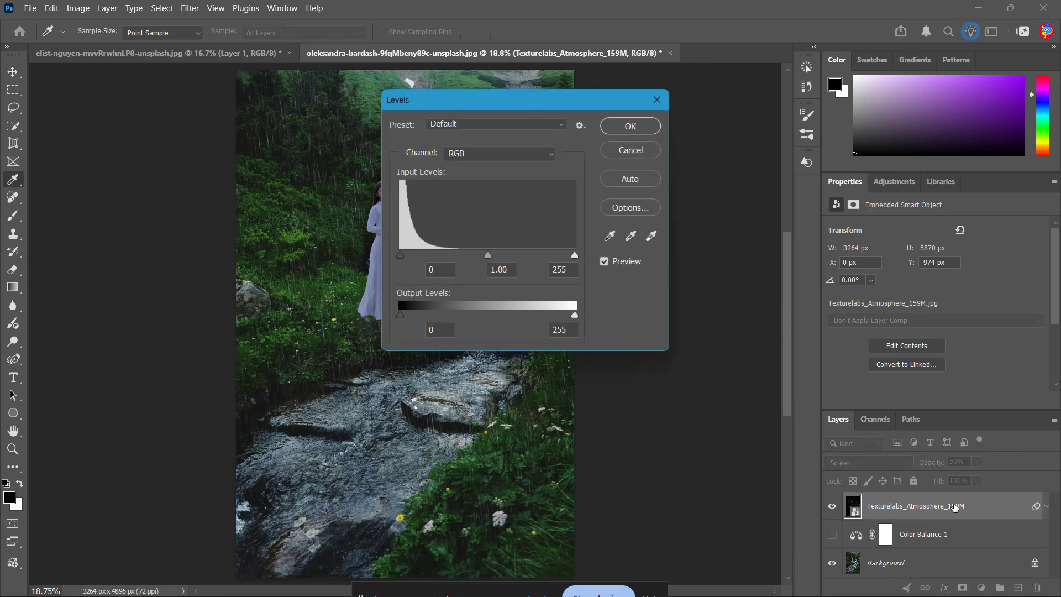
drag(578, 107, 786, 131)
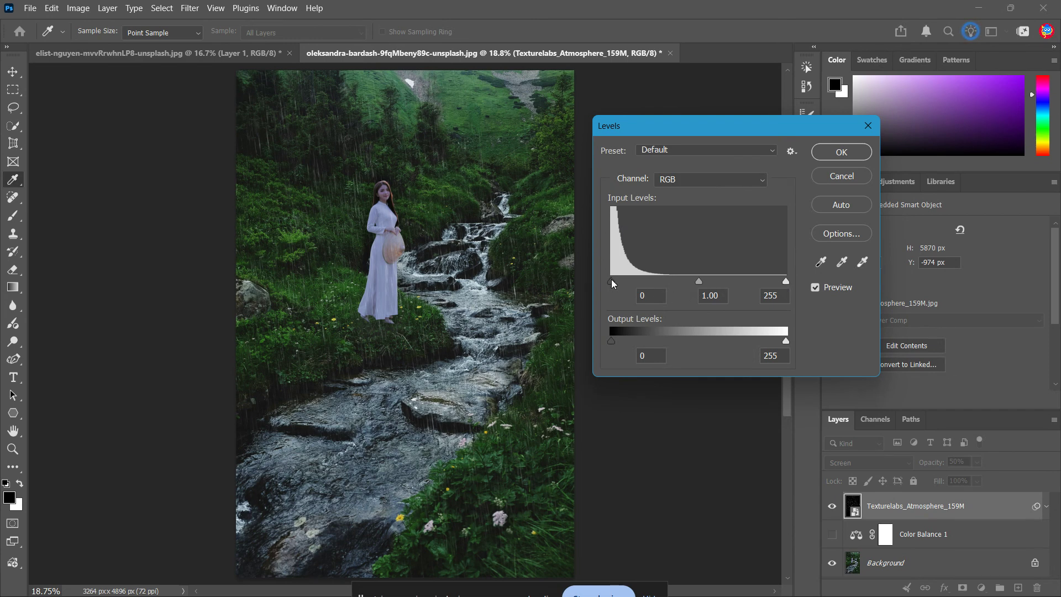
drag(611, 280, 647, 283)
drag(786, 282, 736, 294)
drag(784, 342, 813, 344)
mouse_move(611, 342)
mouse_down()
mouse_move(670, 346)
mouse_move(602, 347)
mouse_up()
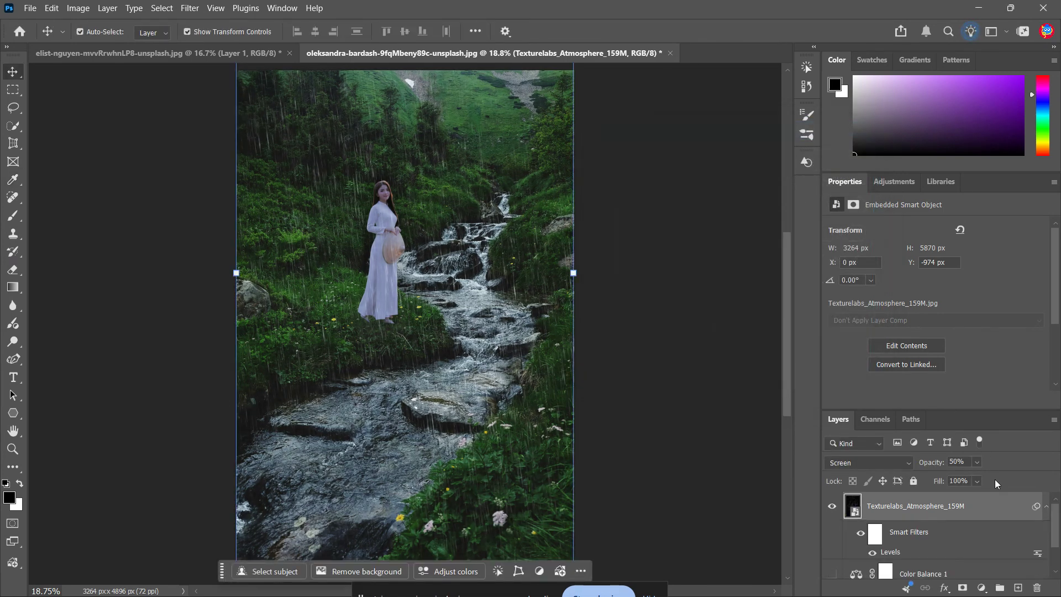
Set the rain texture layer's opacity to 77% and deselect the layer.
click(975, 462)
mouse_move(986, 476)
mouse_down()
mouse_move(1014, 483)
mouse_move(1003, 483)
mouse_up()
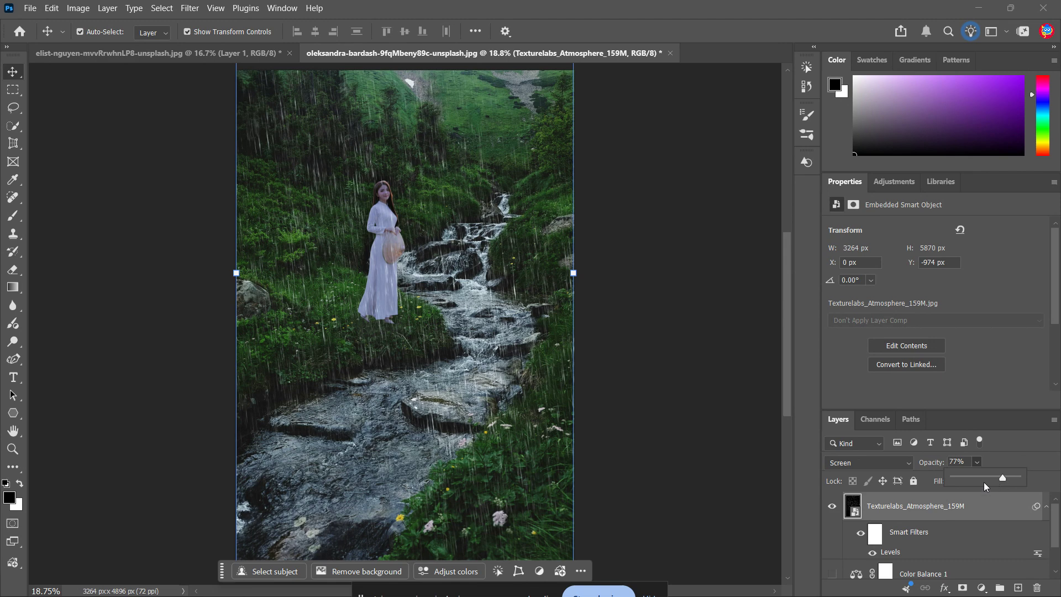
click(671, 426)
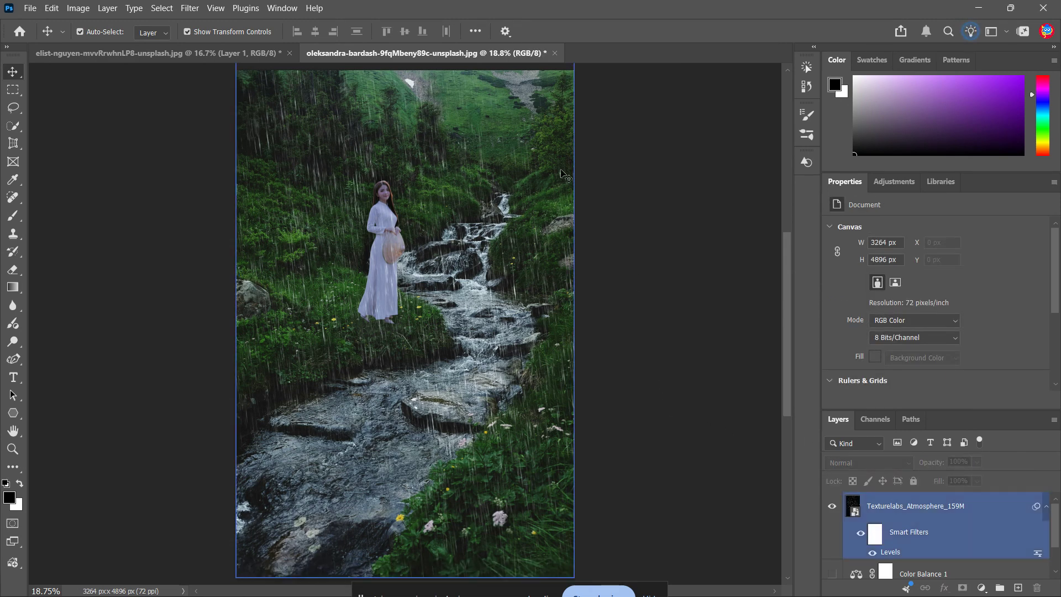